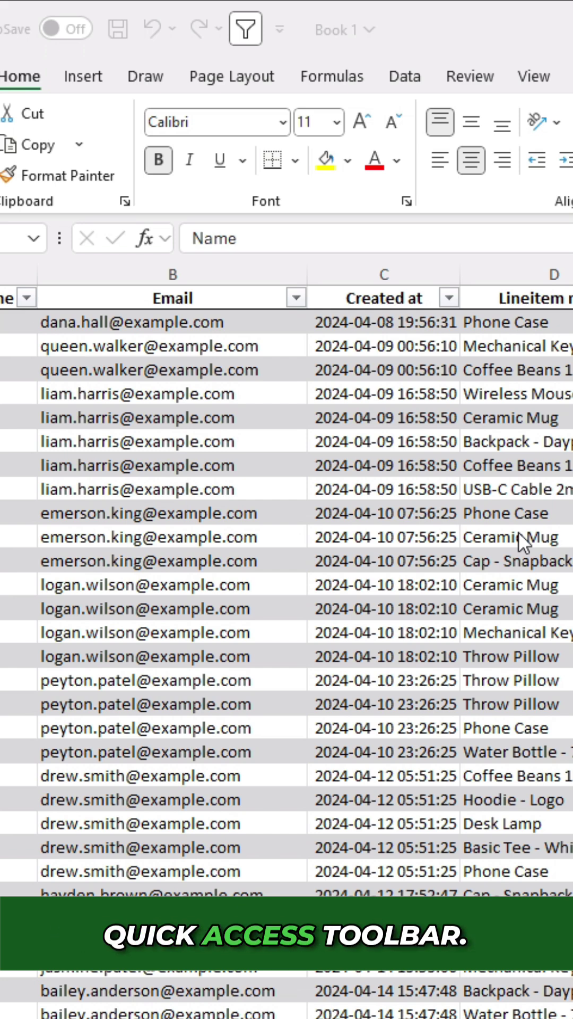
Add Freeze Panes from the View tab to the Quick Access Toolbar, then select cell A1
left_click(528, 84)
right_click(346, 149)
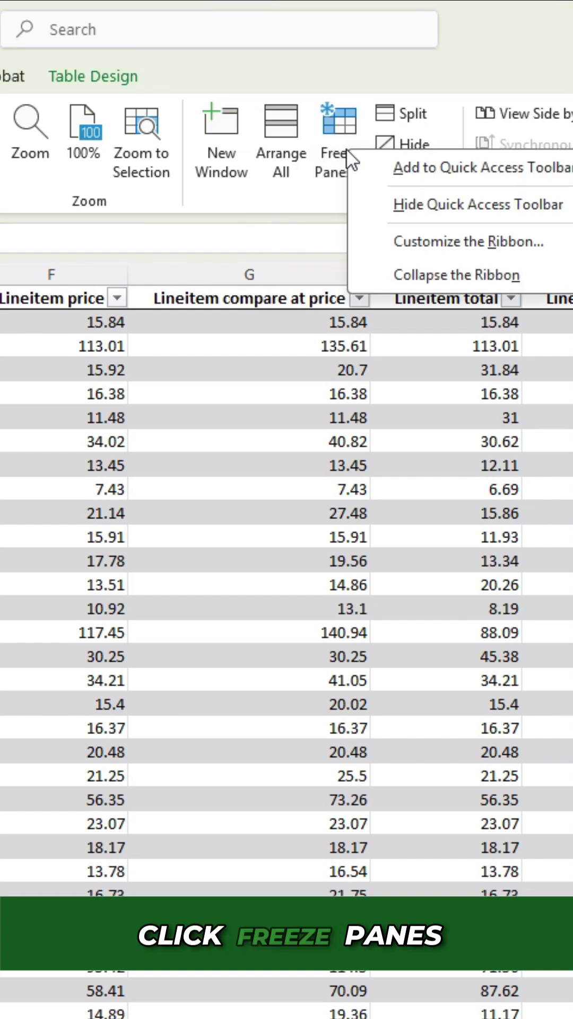
left_click(446, 182)
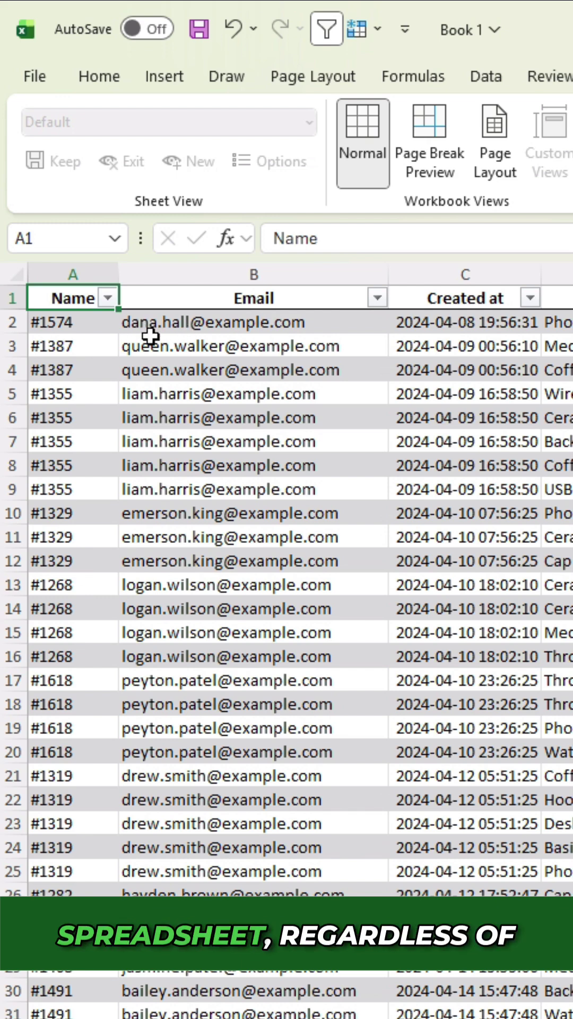
left_click(58, 297)
left_click(360, 34)
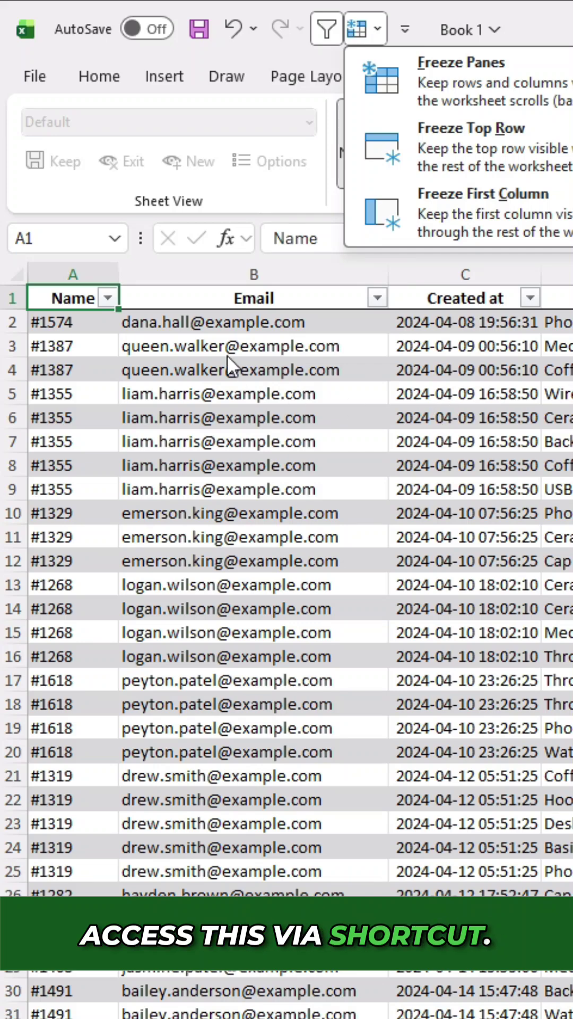
left_click(348, 404)
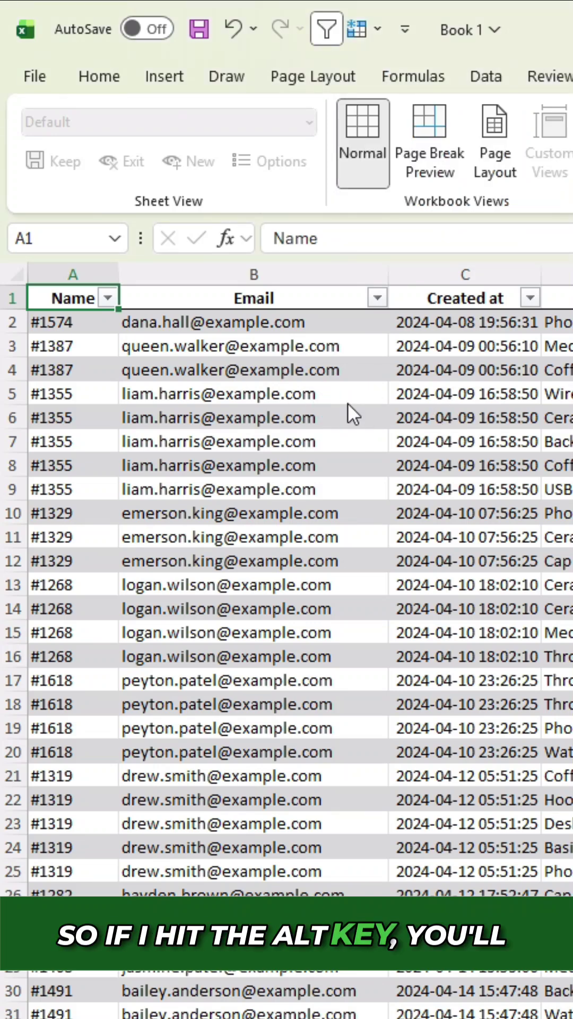
key("alt")
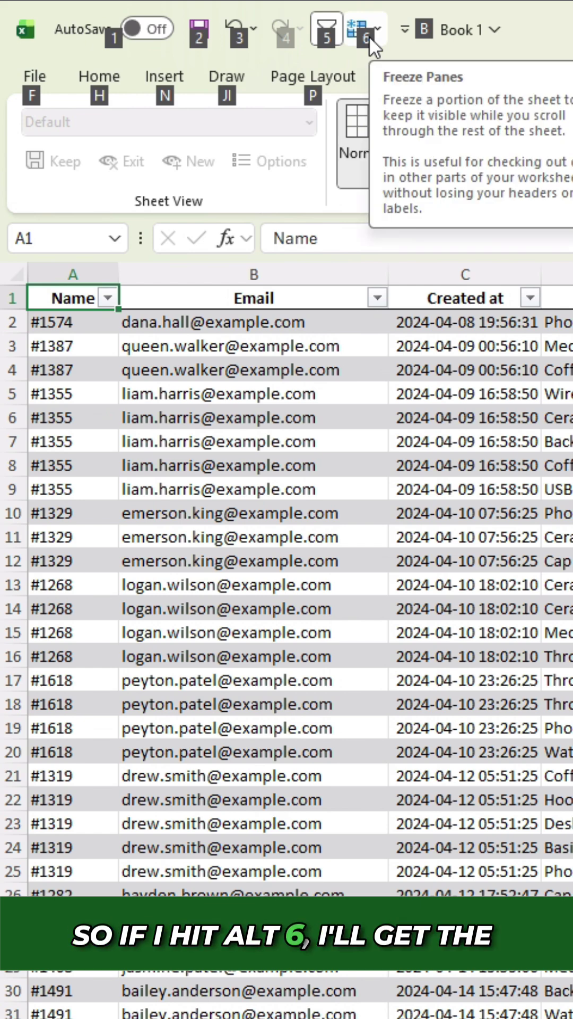
Open the Freeze Panes options with the Alt+6 shortcut, dismiss them, then reopen them
key("6")
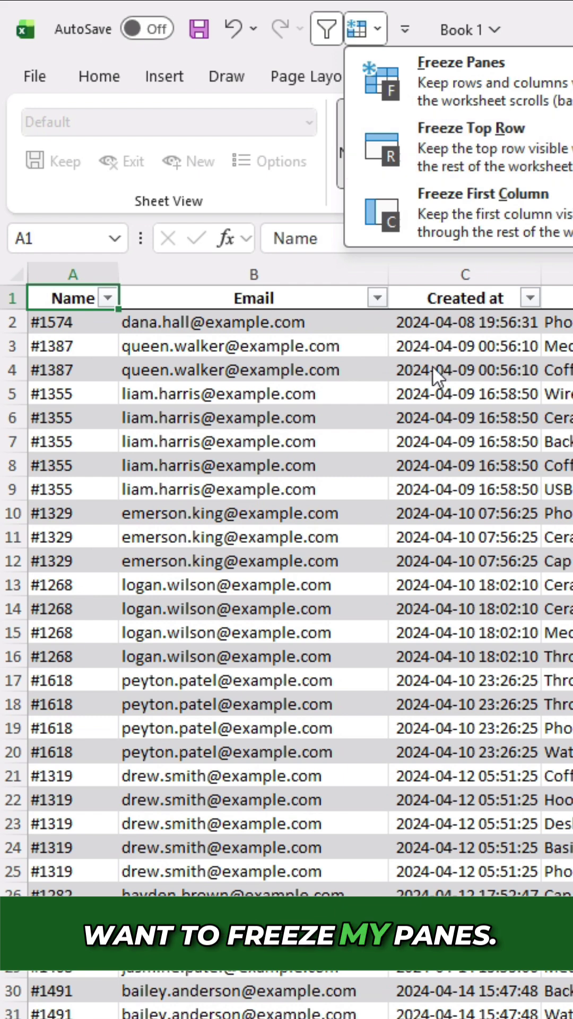
left_click(342, 402)
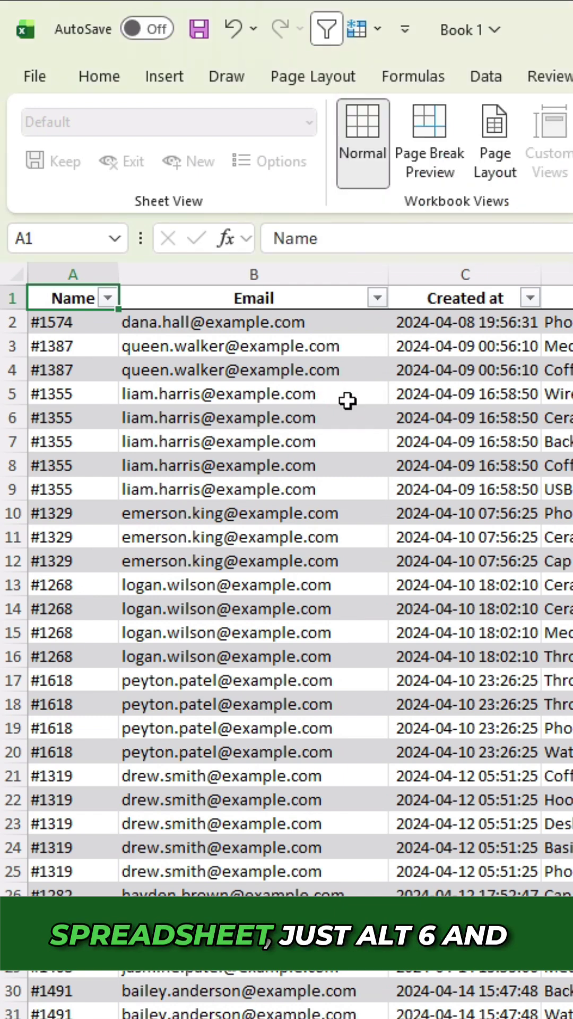
key("alt+6")
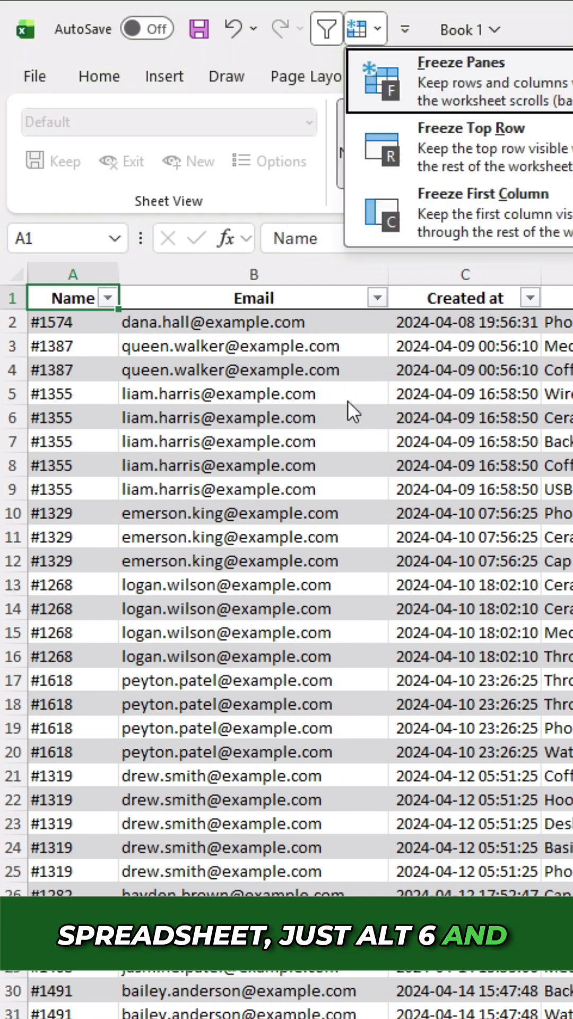